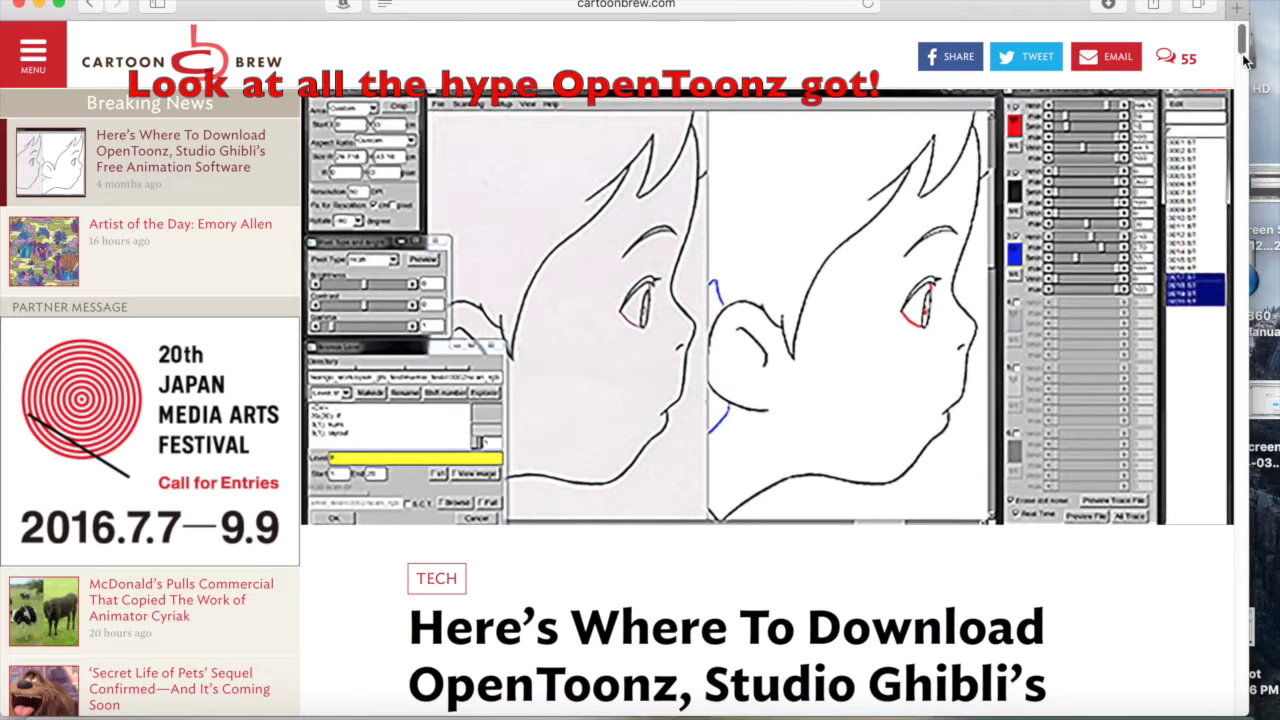
Skim the Cartoon Brew and AWN articles about the free release of OpenToonz.
scroll(1245, 60, down, 3)
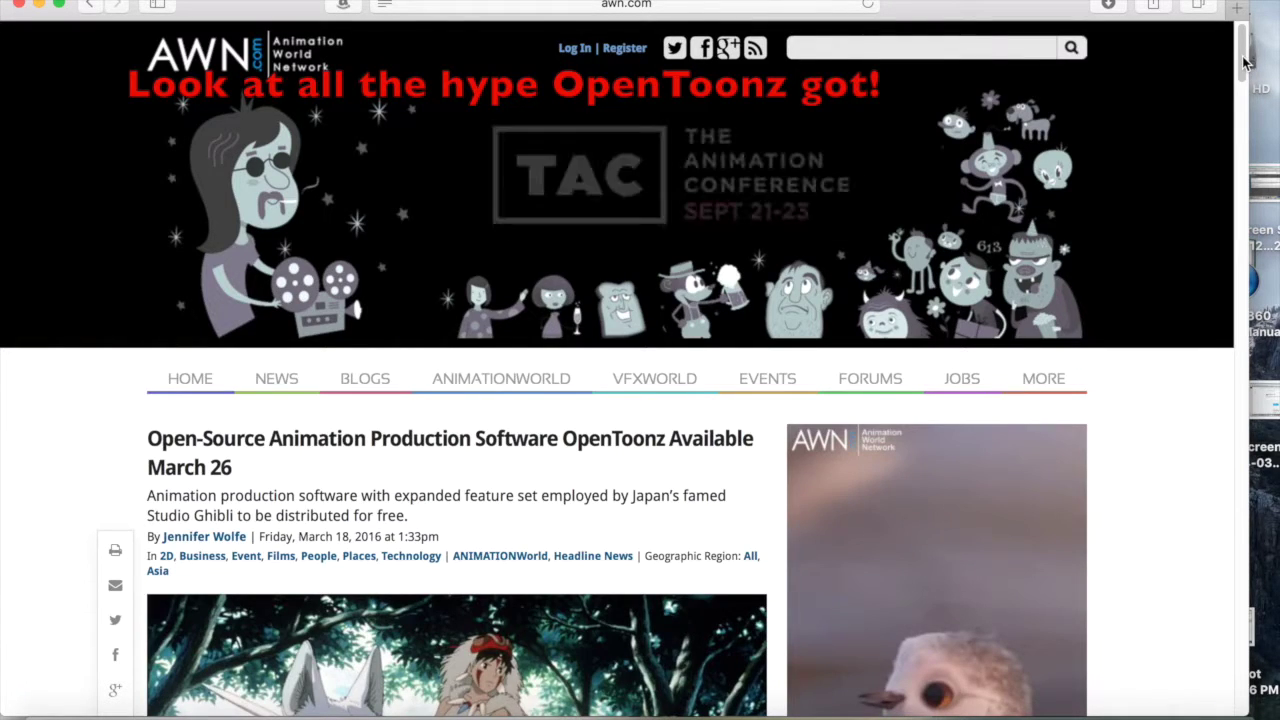
scroll(1243, 75, down, 2)
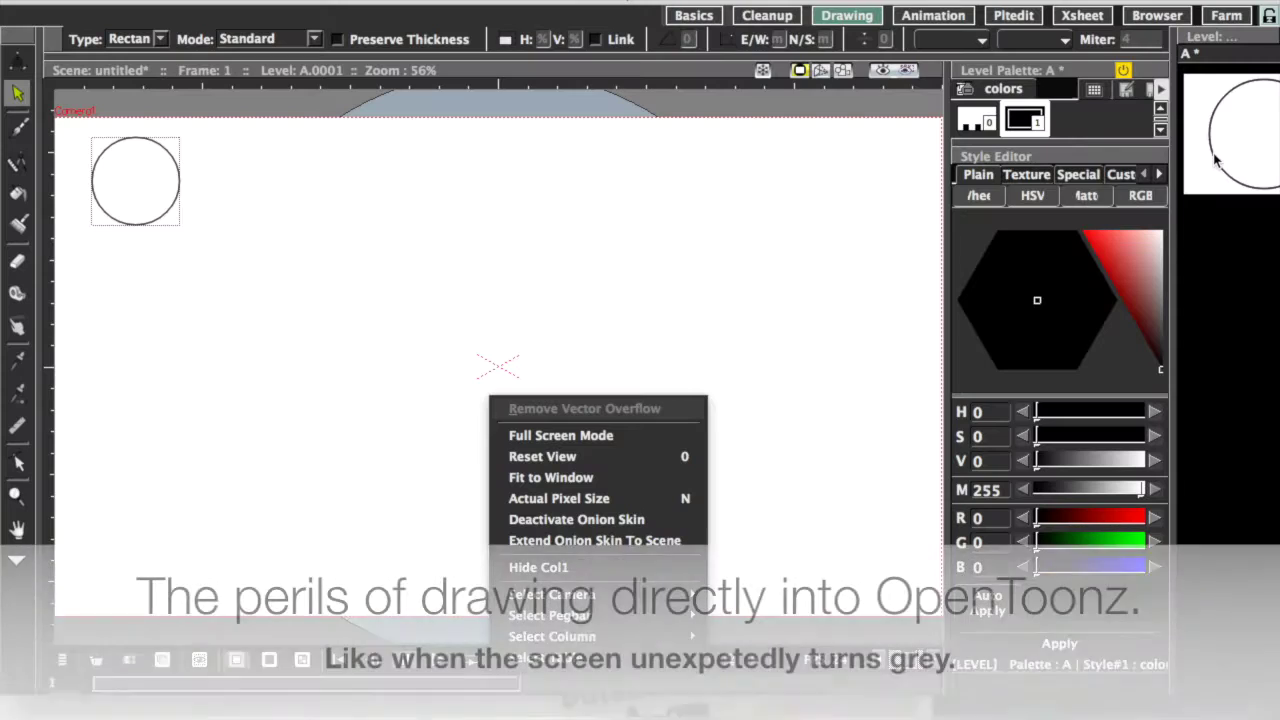
In OpenToonz, select the circle drawing of level A in the level strip and open its context menu.
click(1216, 160)
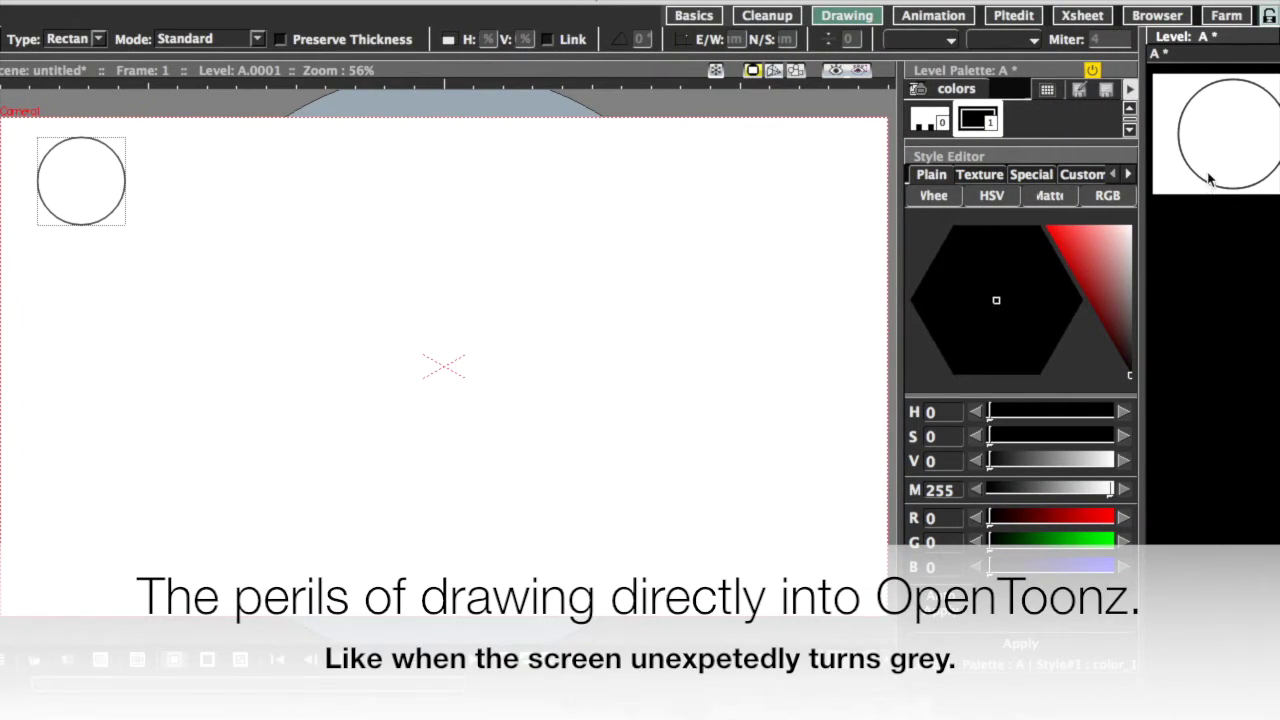
click(1210, 178)
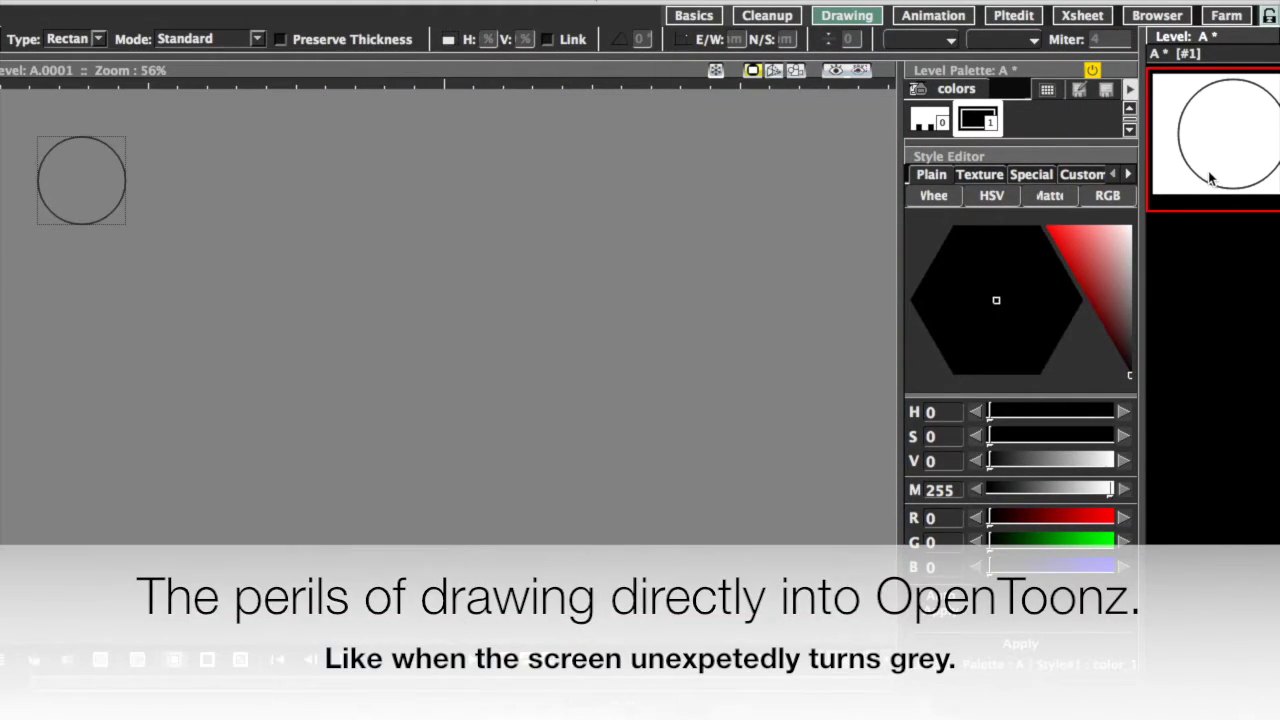
right_click(1210, 178)
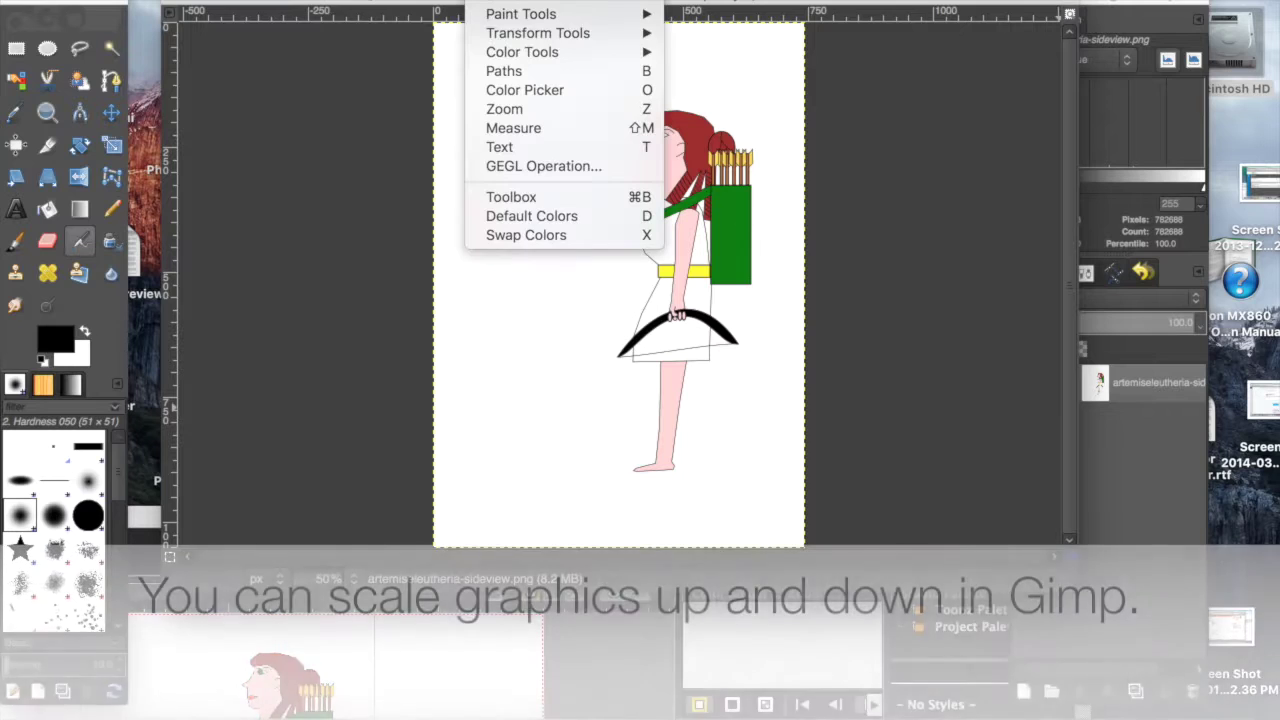
In GIMP, scale the artemiseleutheria-sideview image down and back up with the Scale tool.
mouse_move(538, 33)
click(705, 110)
click(709, 123)
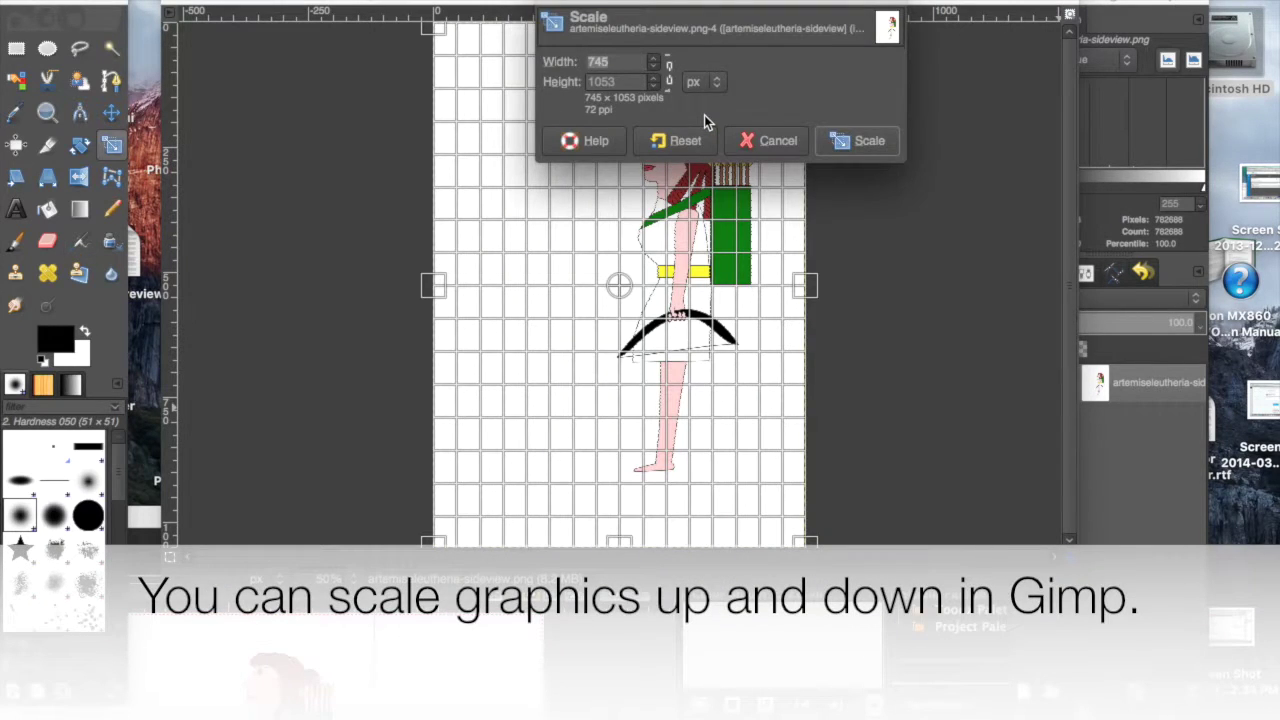
drag(728, 8, 1075, 45)
drag(797, 27, 661, 250)
key(Return)
click(714, 108)
drag(714, 108, 813, 17)
key(Return)
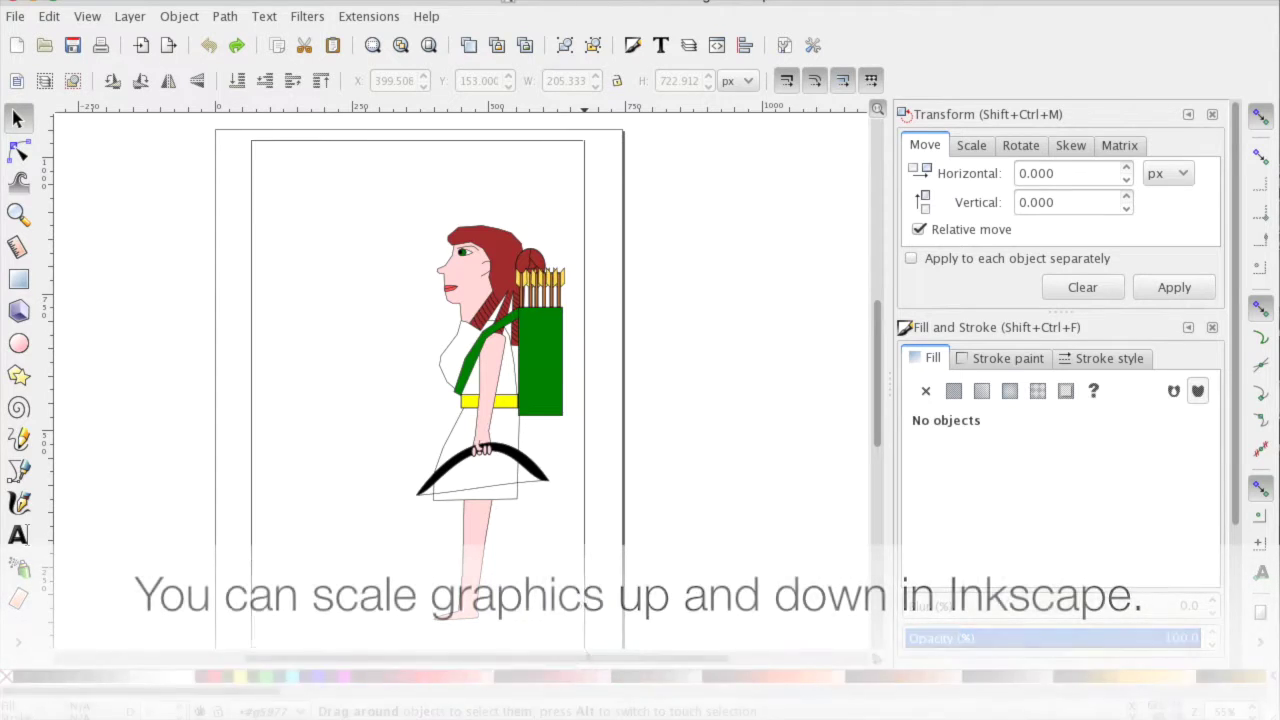
In Inkscape, select the whole archer drawing and scale it freehand from its upper corner.
key(ctrl+a)
mouse_move(571, 218)
mouse_down()
mouse_move(500, 343)
mouse_move(591, 229)
mouse_move(486, 423)
mouse_move(593, 220)
mouse_up()
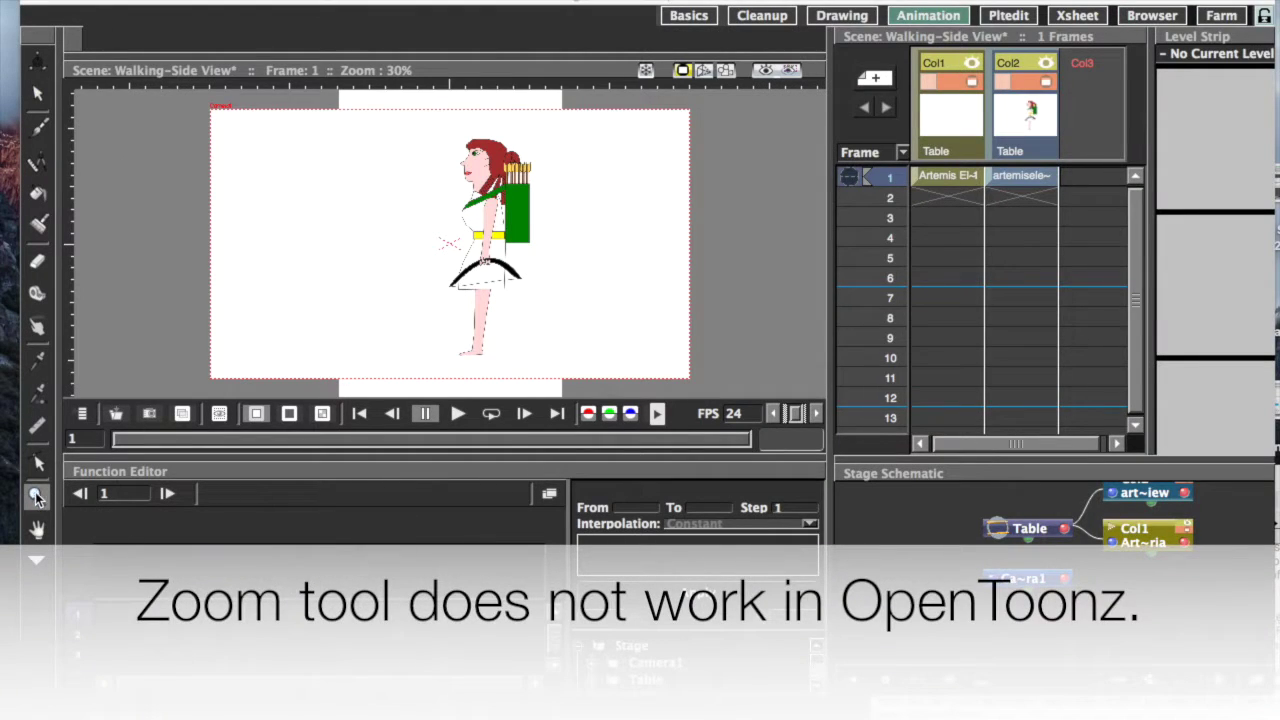
Activate the Zoom tool in OpenToonz, and zoom in and out on the archer image in GIMP.
click(36, 495)
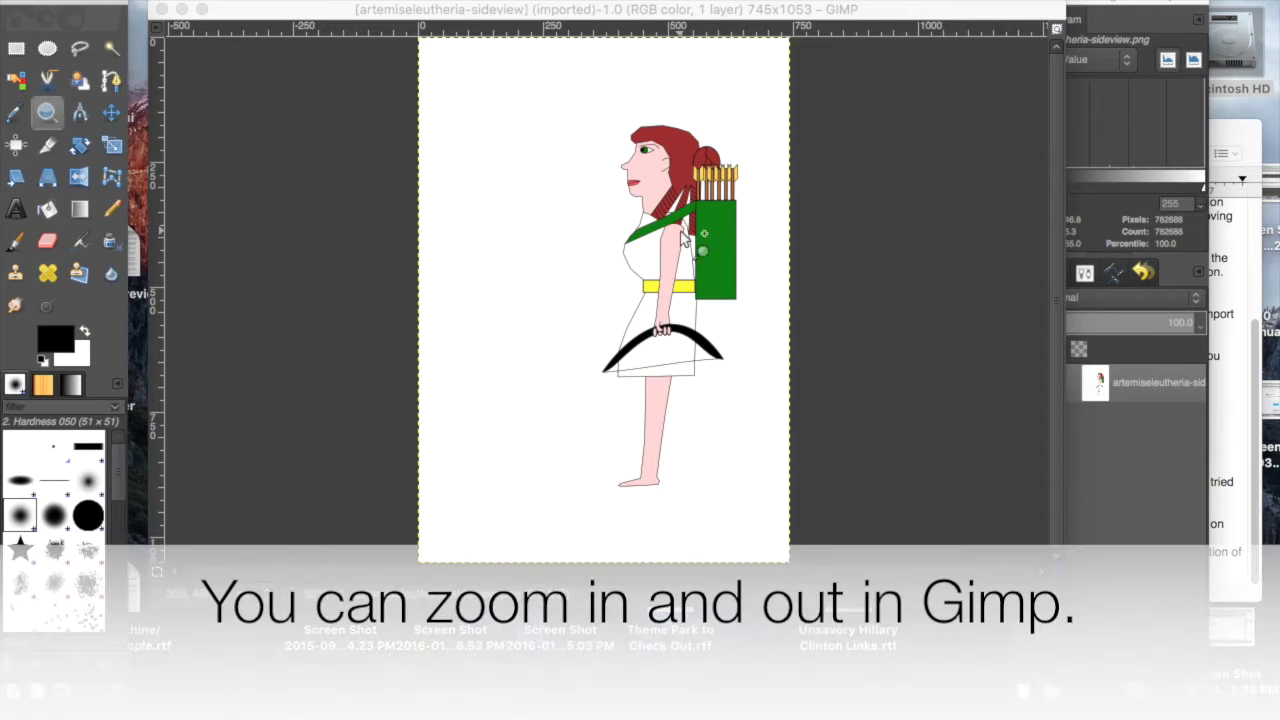
click(670, 235)
ctrl+click(670, 235)
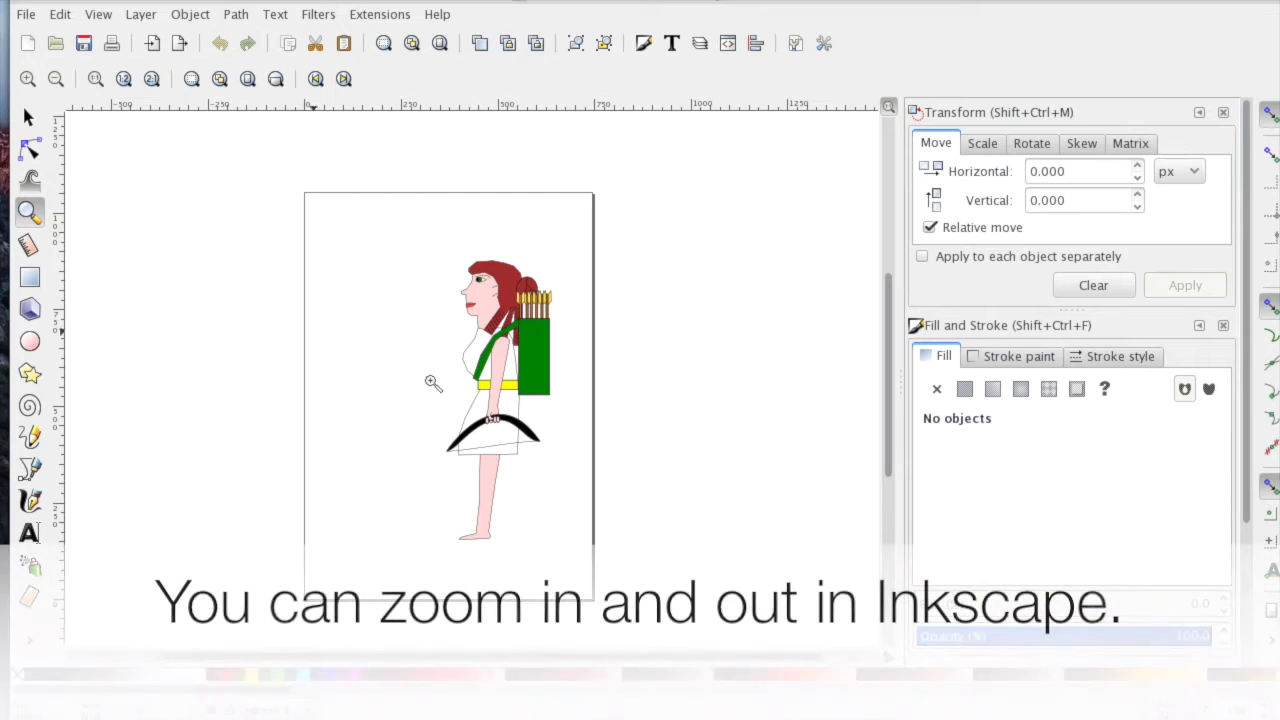
In Inkscape, zoom in twice on the archer's torso and zoom back out twice.
click(505, 398)
click(505, 398)
shift+click(505, 398)
shift+click(505, 398)
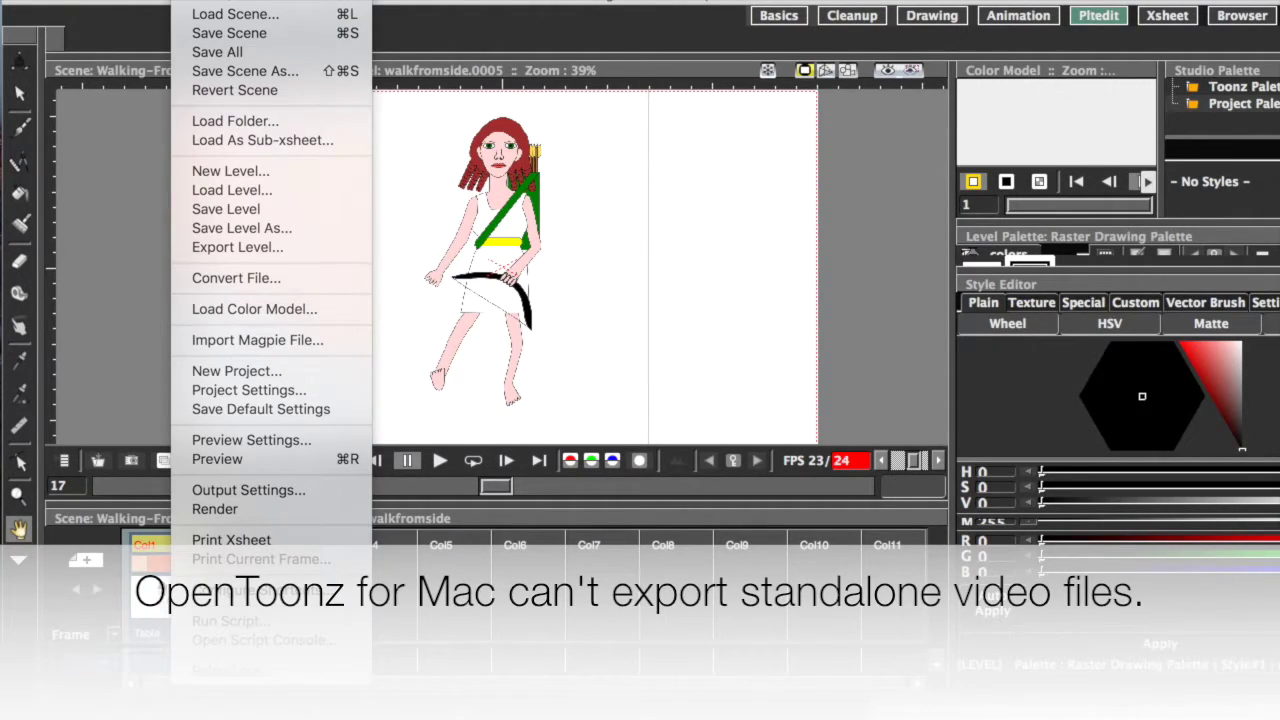
In OpenToonz, start exporting the level of the Walking-Front View scene and display the available export formats.
click(198, 248)
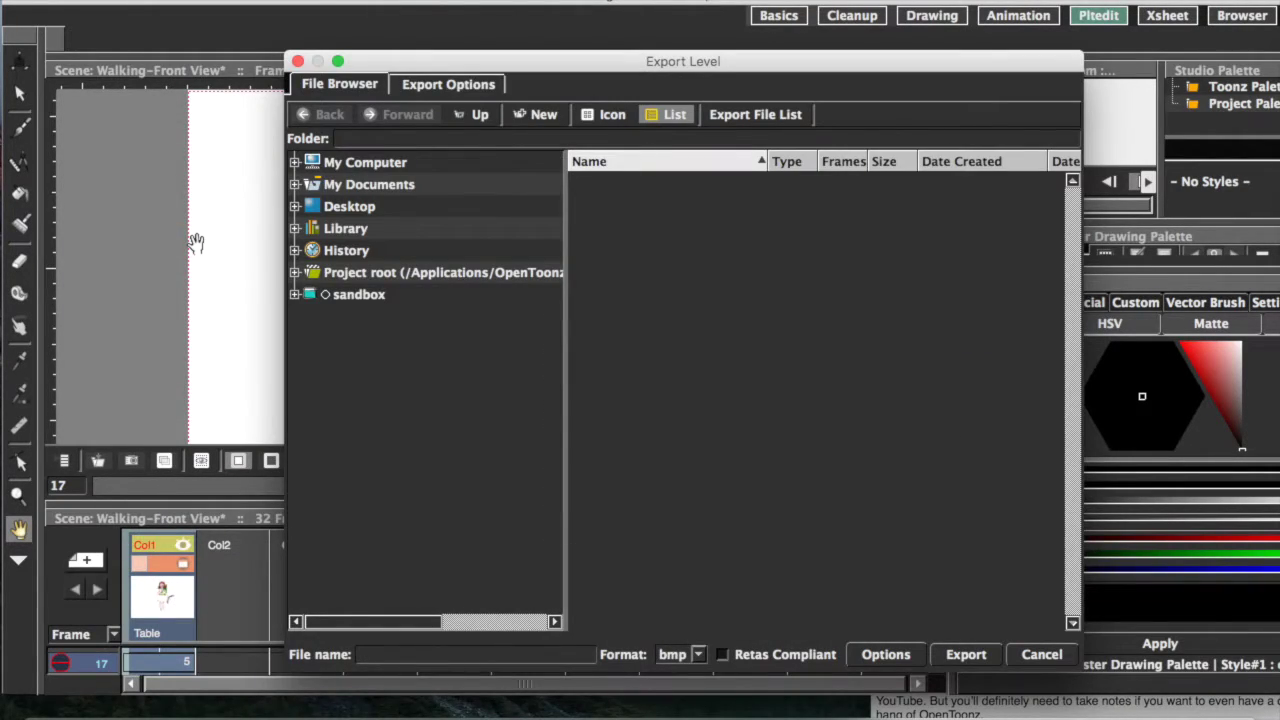
click(700, 655)
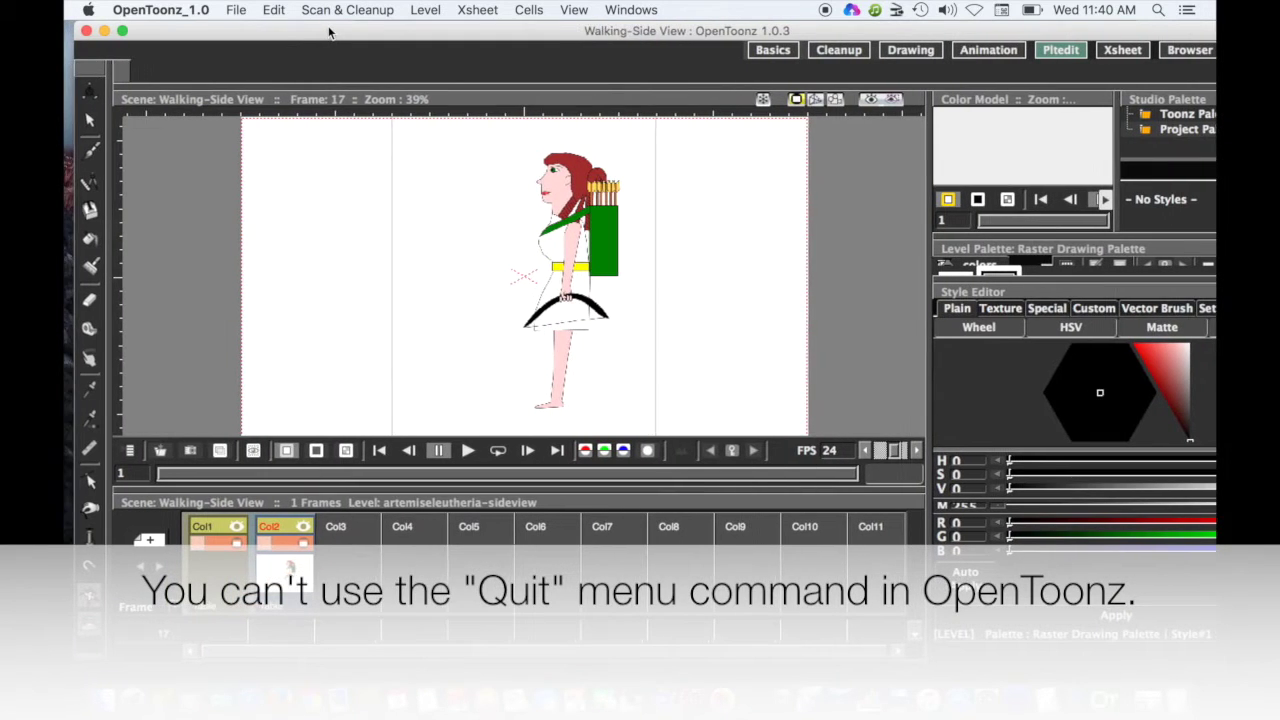
Check the file and application commands of OpenToonz for a usable Quit command in the Walking-Side View scene.
drag(329, 33, 321, 33)
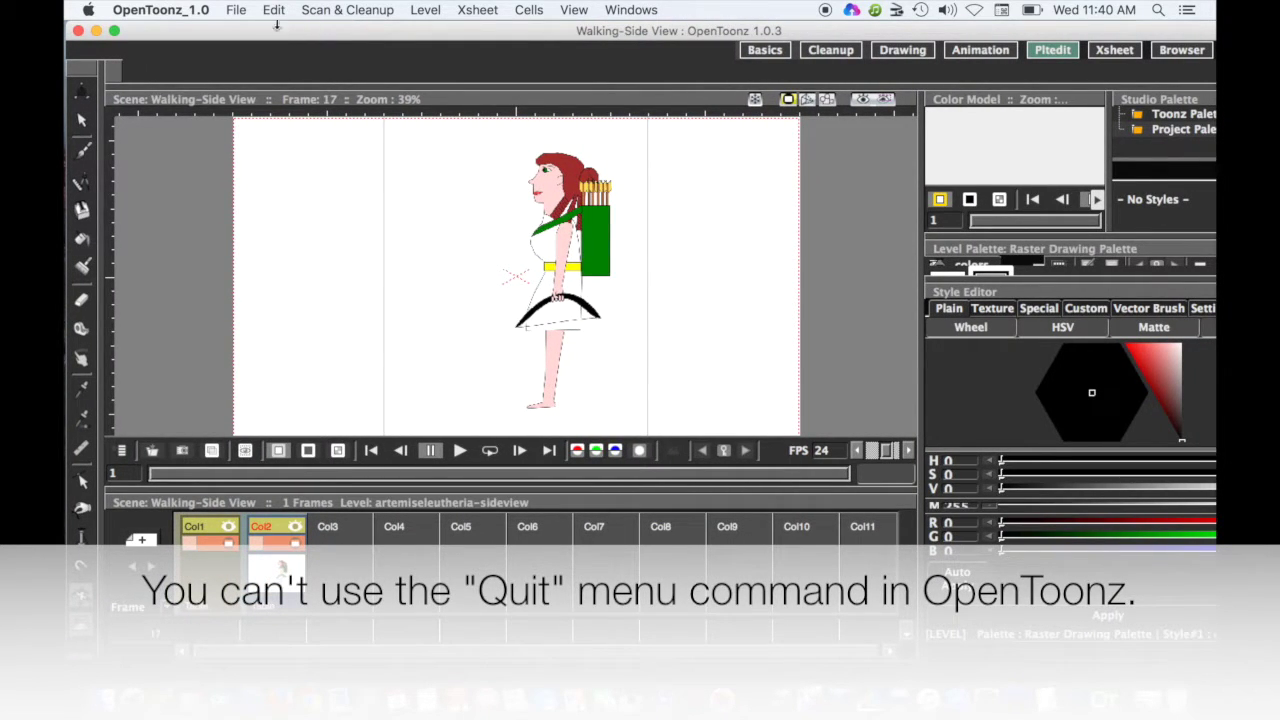
click(235, 9)
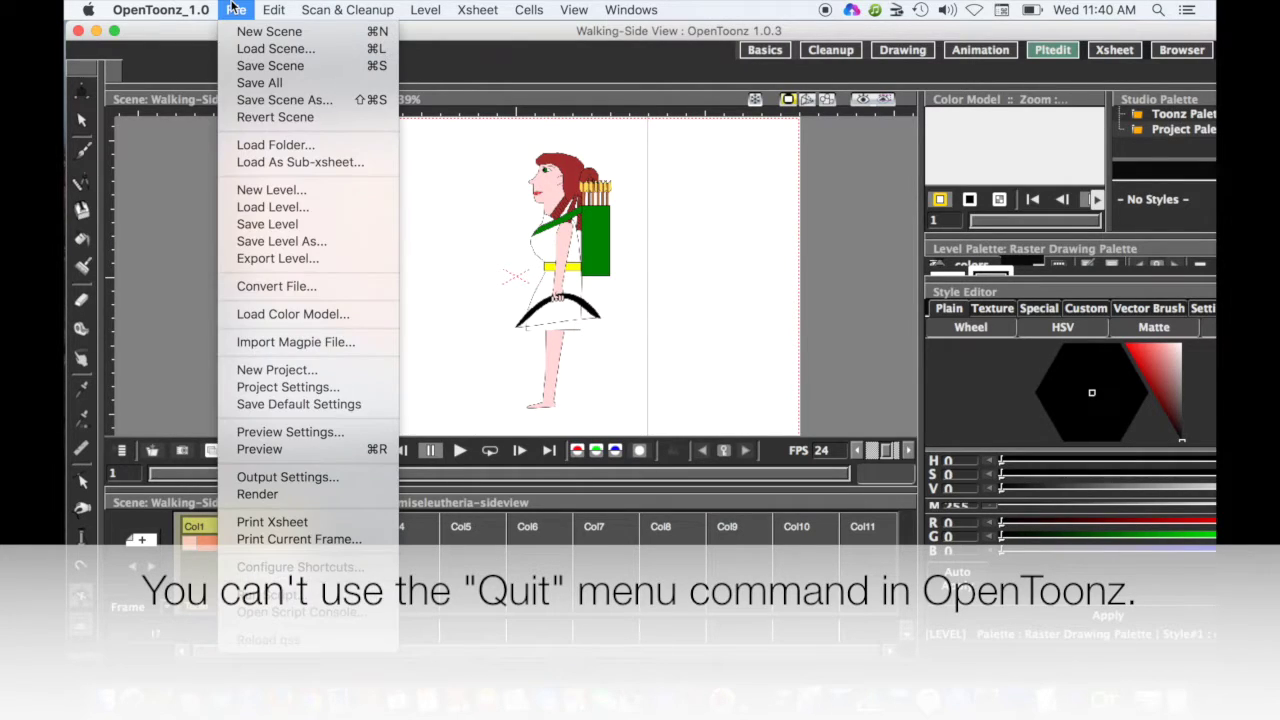
mouse_move(160, 9)
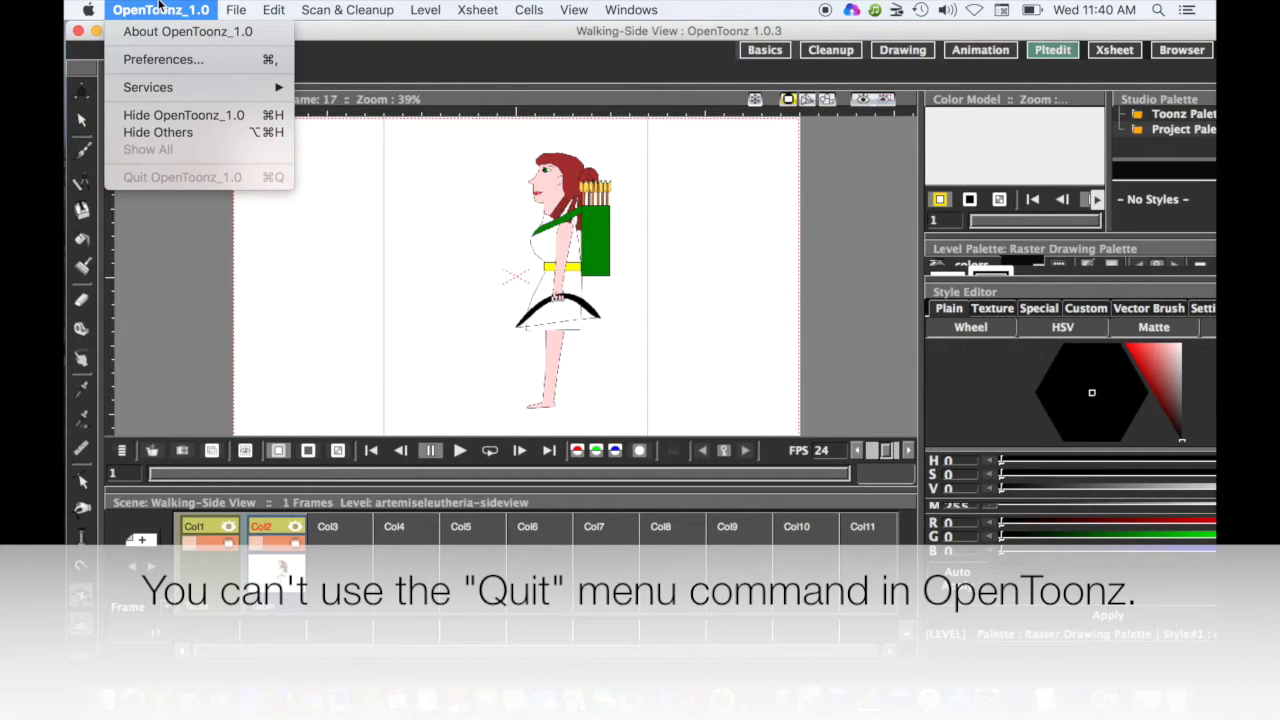
click(160, 5)
click(160, 4)
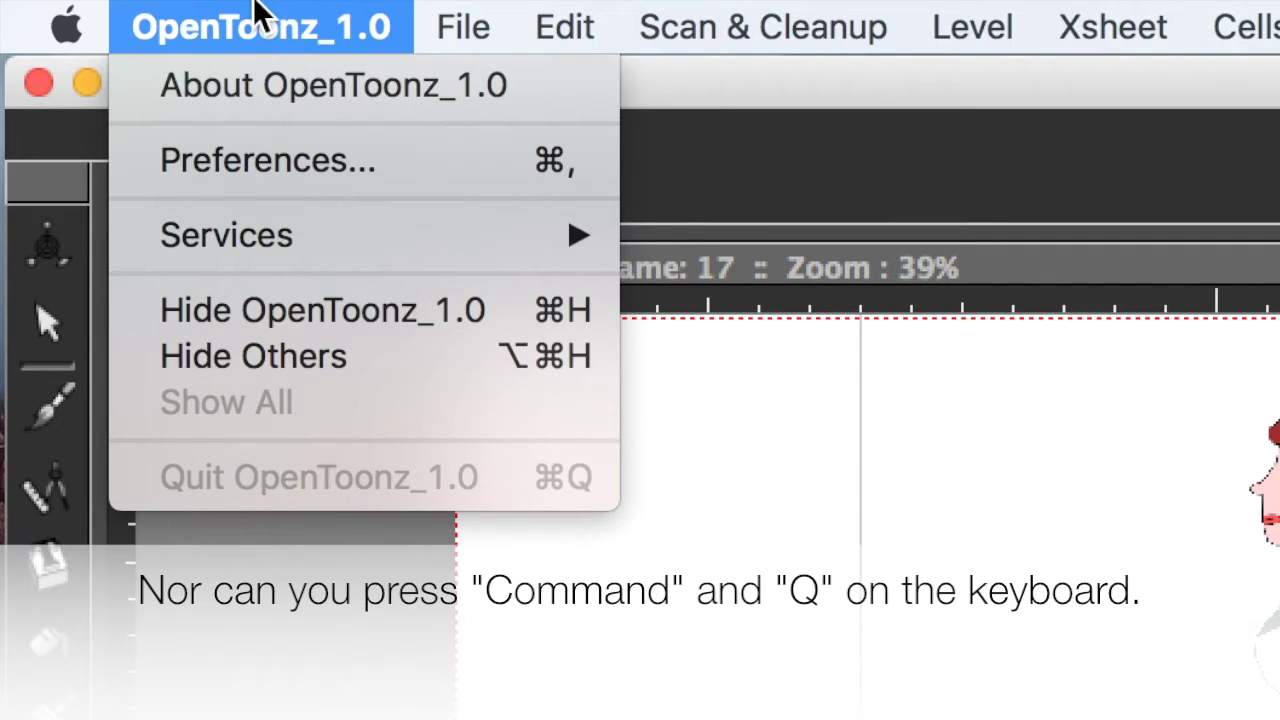
click(255, 12)
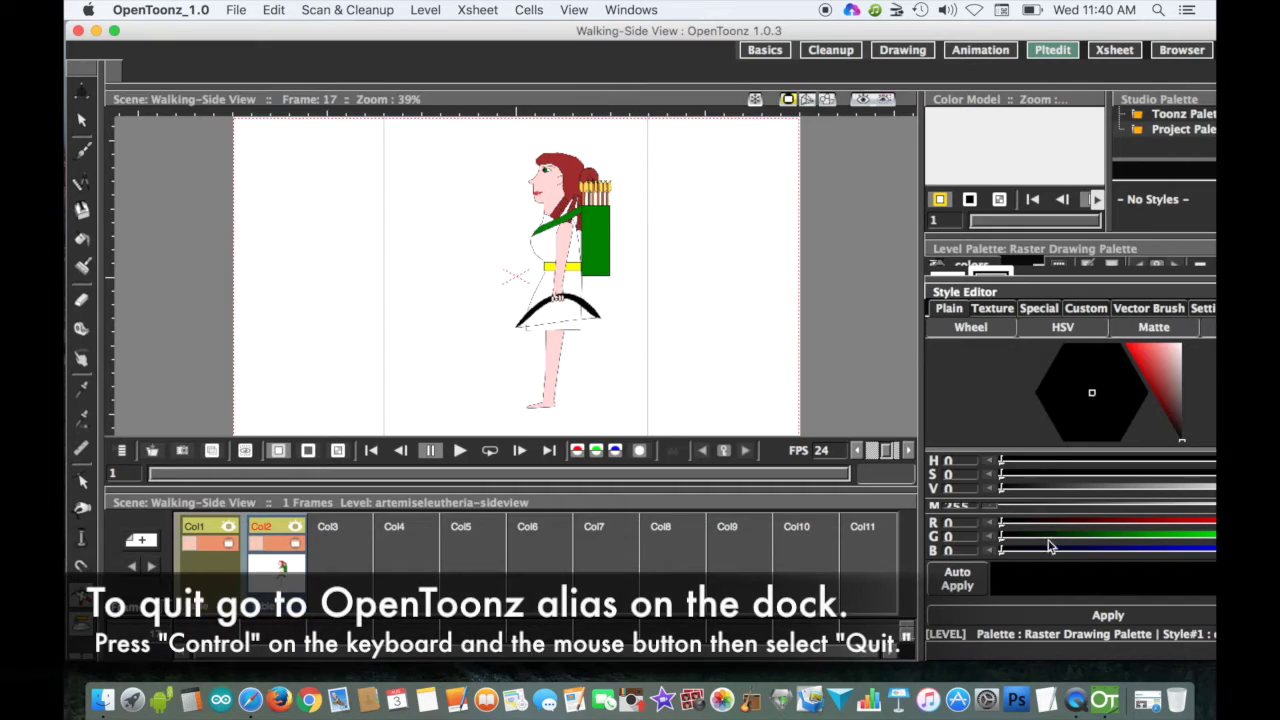
Quit OpenToonz through its Dock shortcut commands.
ctrl+click(1107, 703)
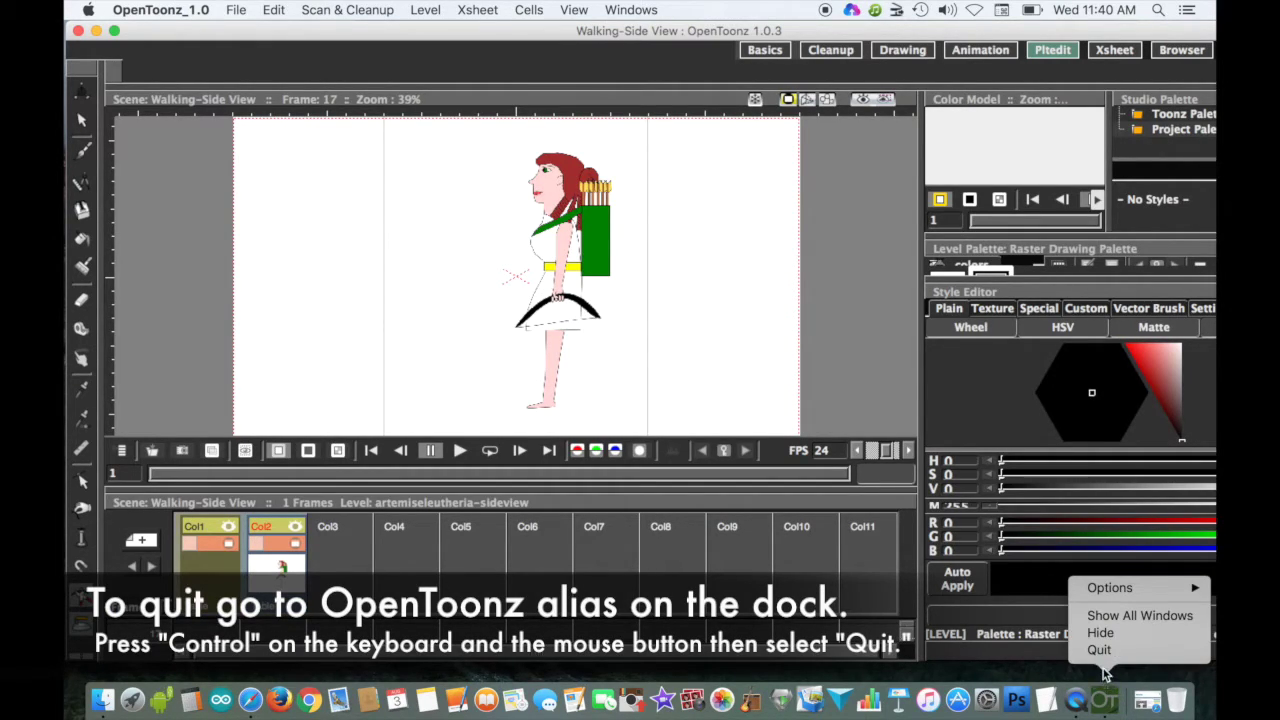
click(1102, 654)
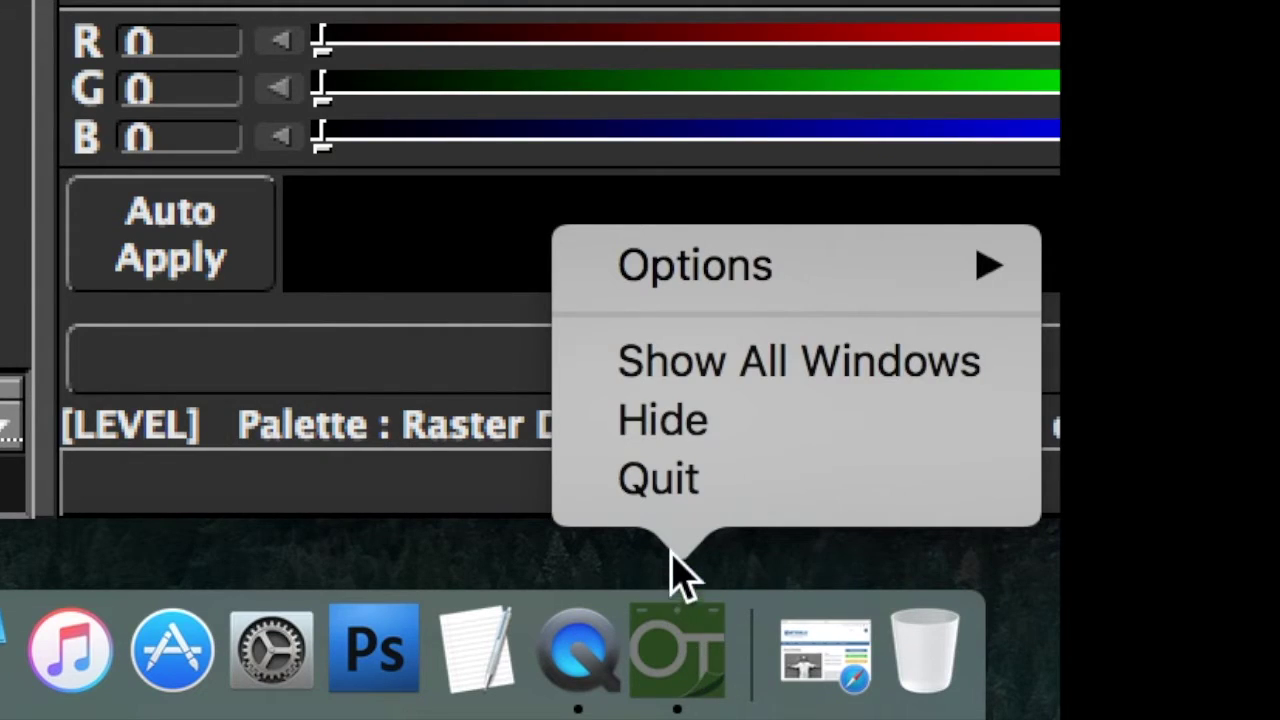
click(668, 490)
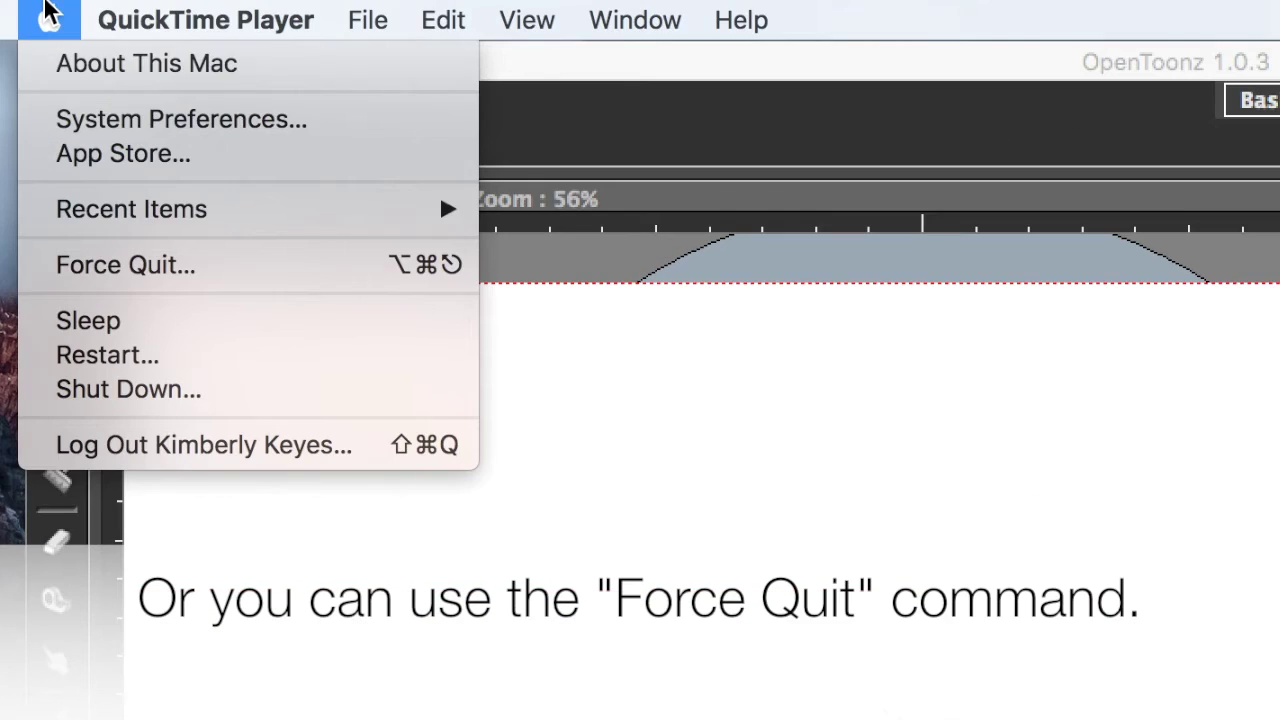
Force quit OpenToonz through the macOS Force Quit Applications window.
click(63, 268)
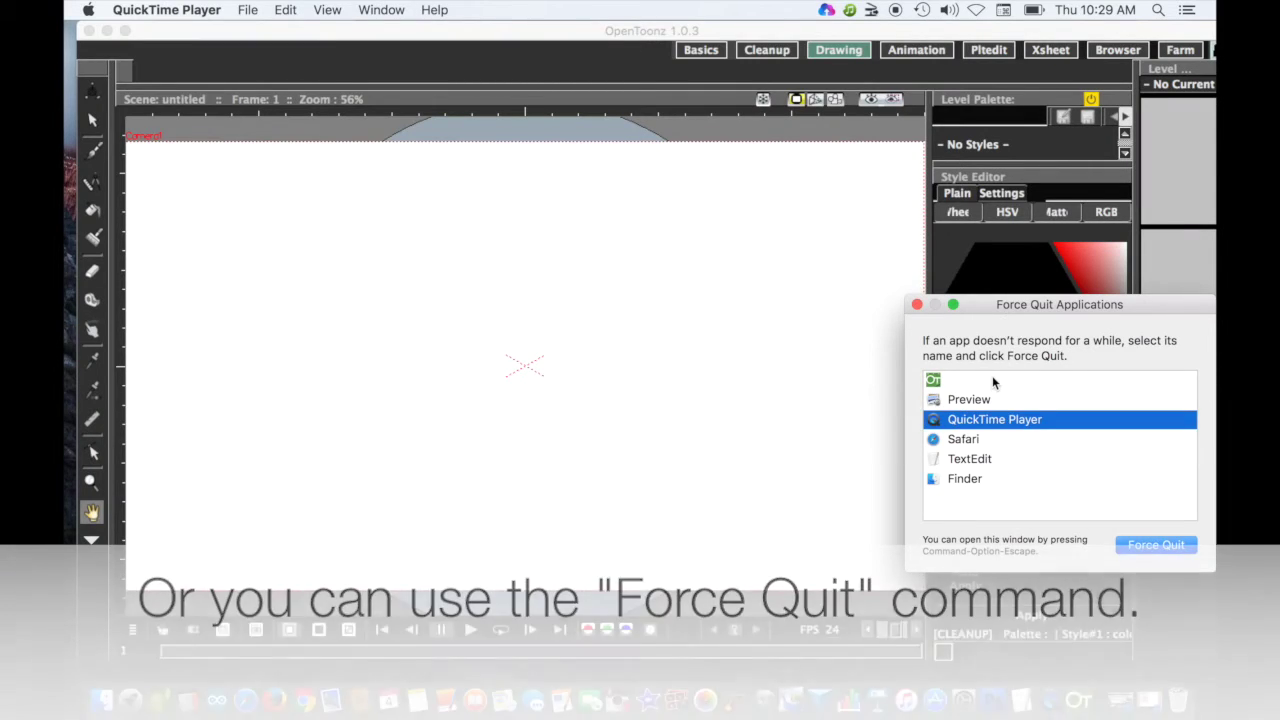
click(993, 380)
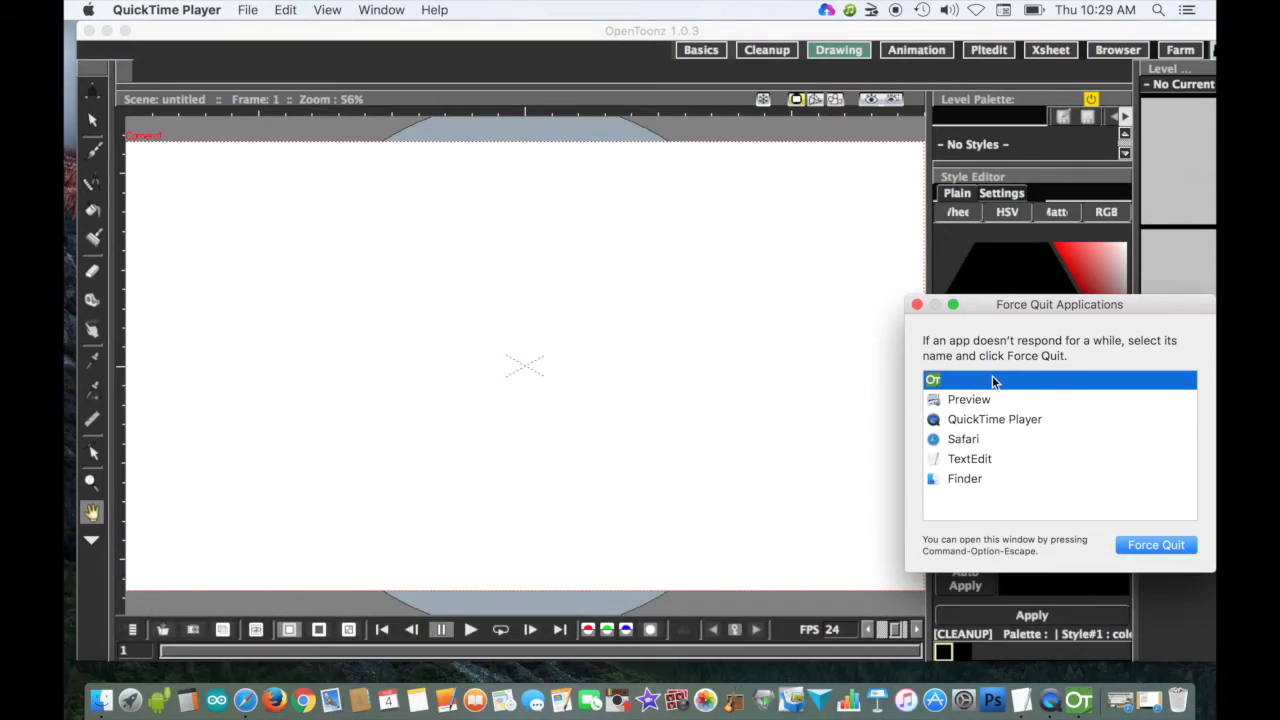
click(1160, 548)
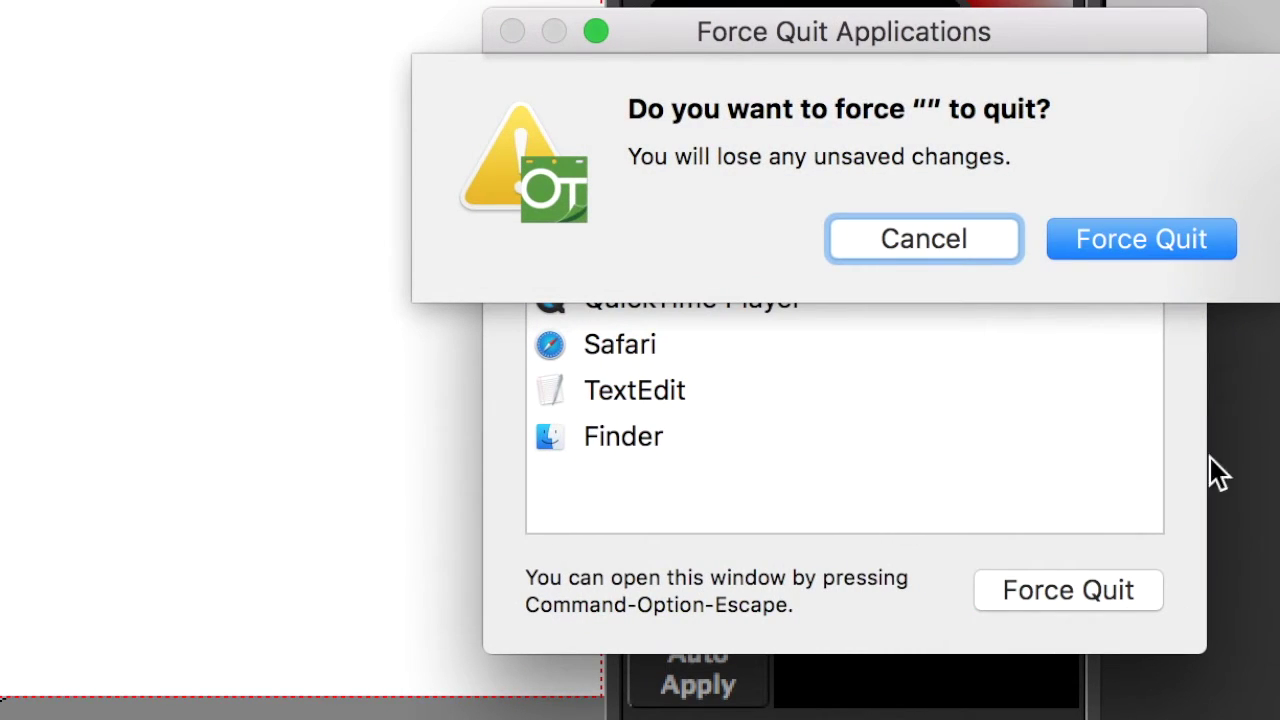
click(1196, 236)
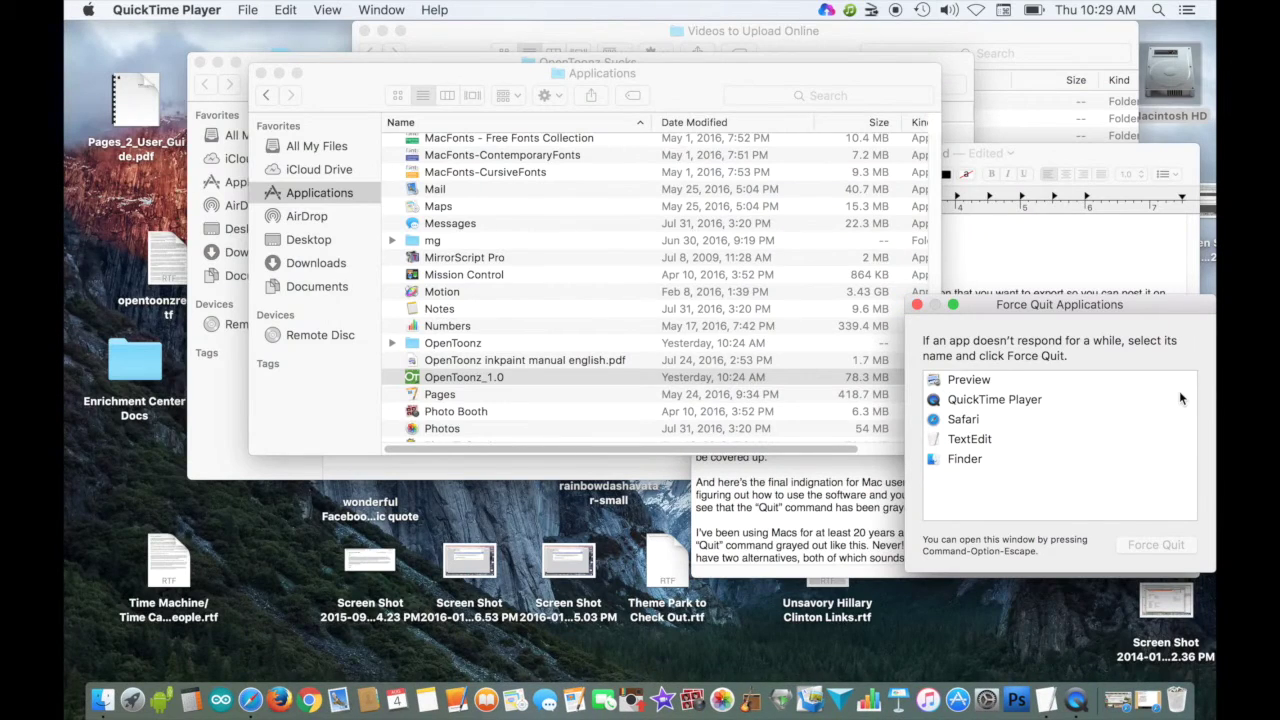